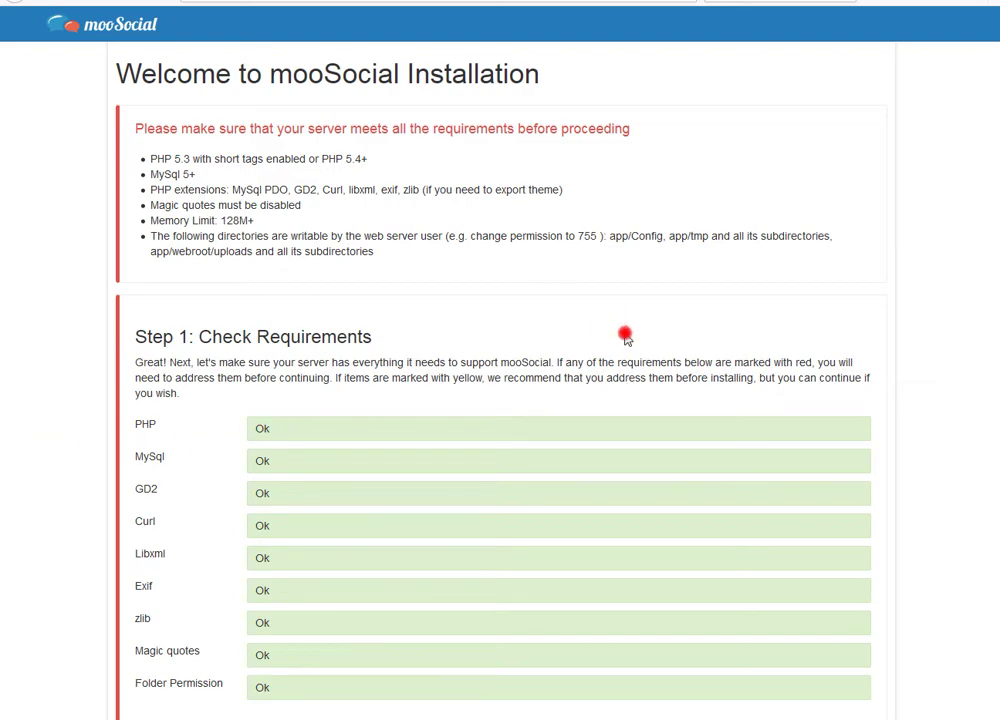
Step: Pass the requirements check, then submit the localhost database username, password and database name
scroll(625, 337, "down", 1)
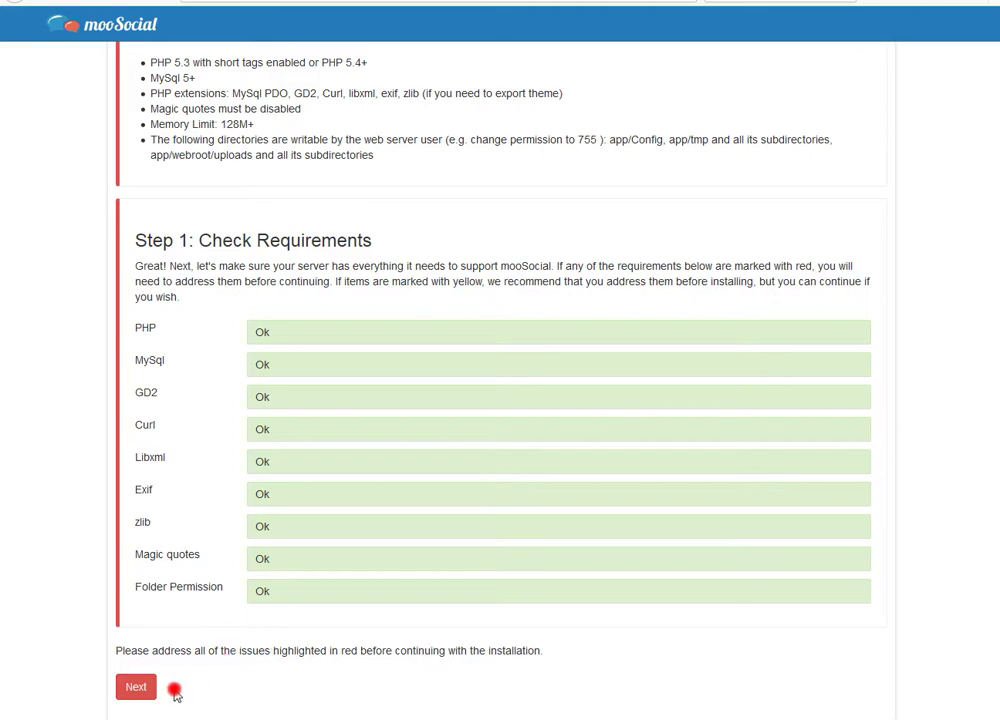
left_click(140, 689)
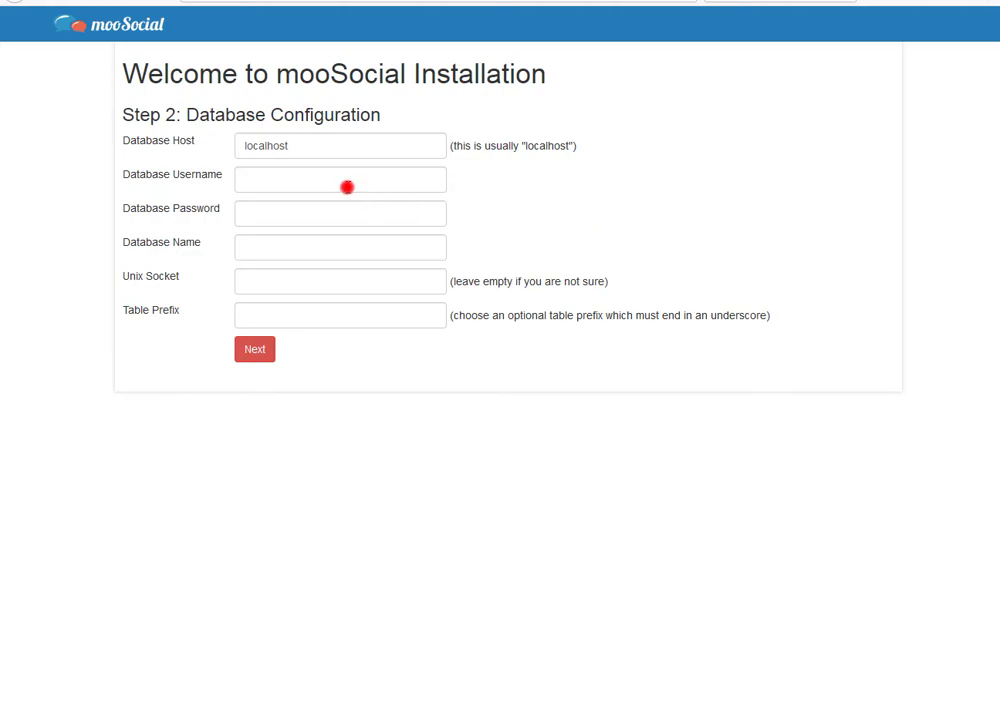
left_click(344, 185)
type("spingola")
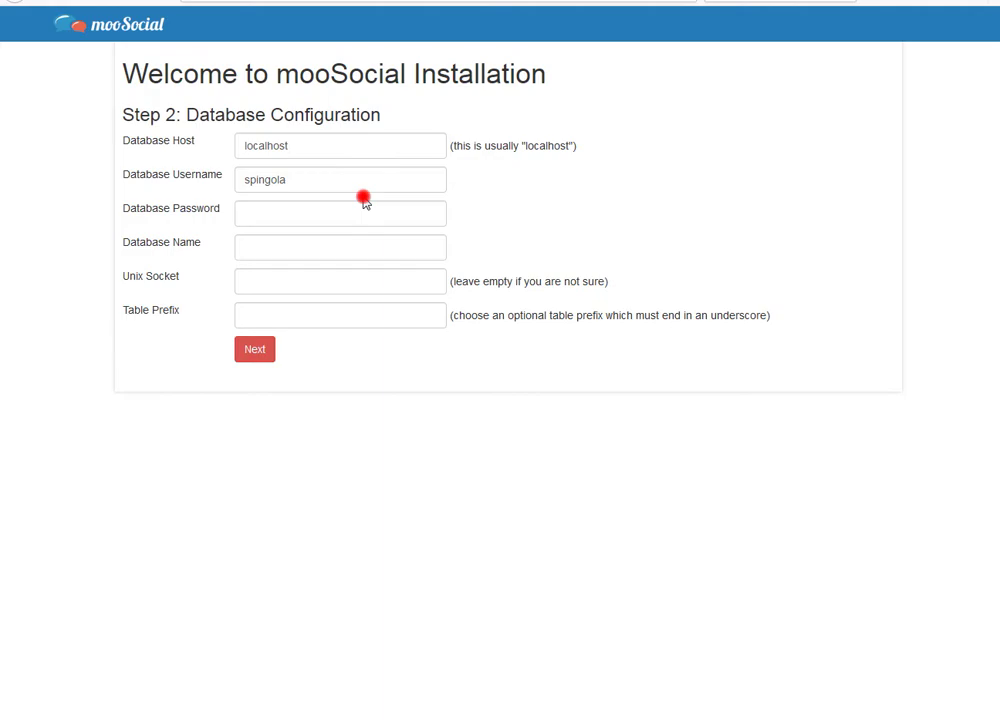
type("_moo")
left_click(346, 214)
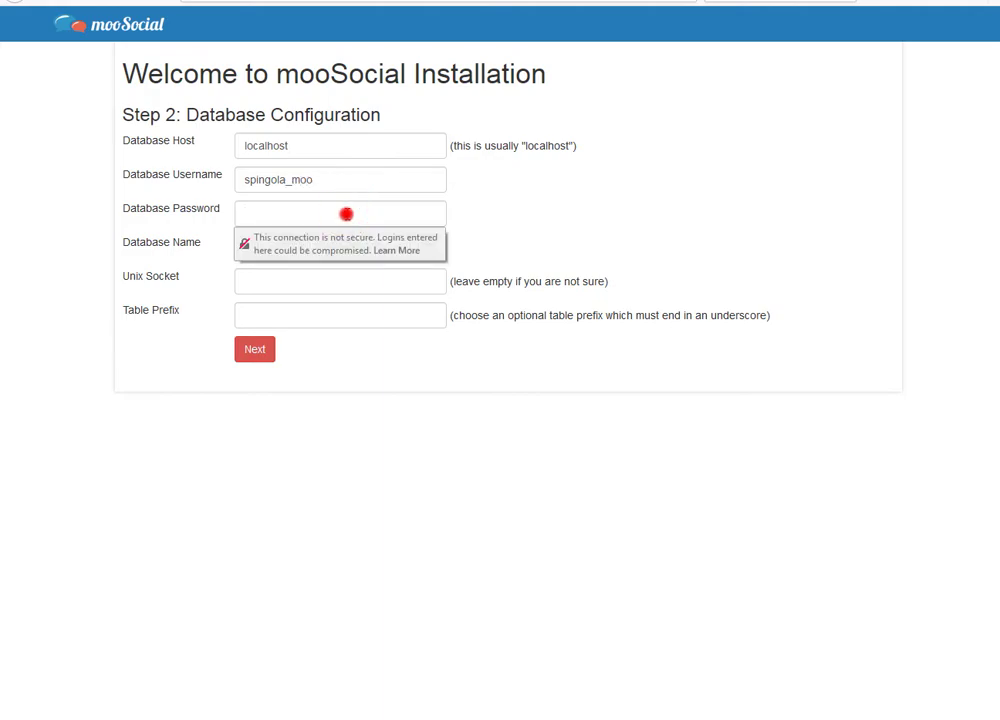
type("••••••••")
left_click(278, 256)
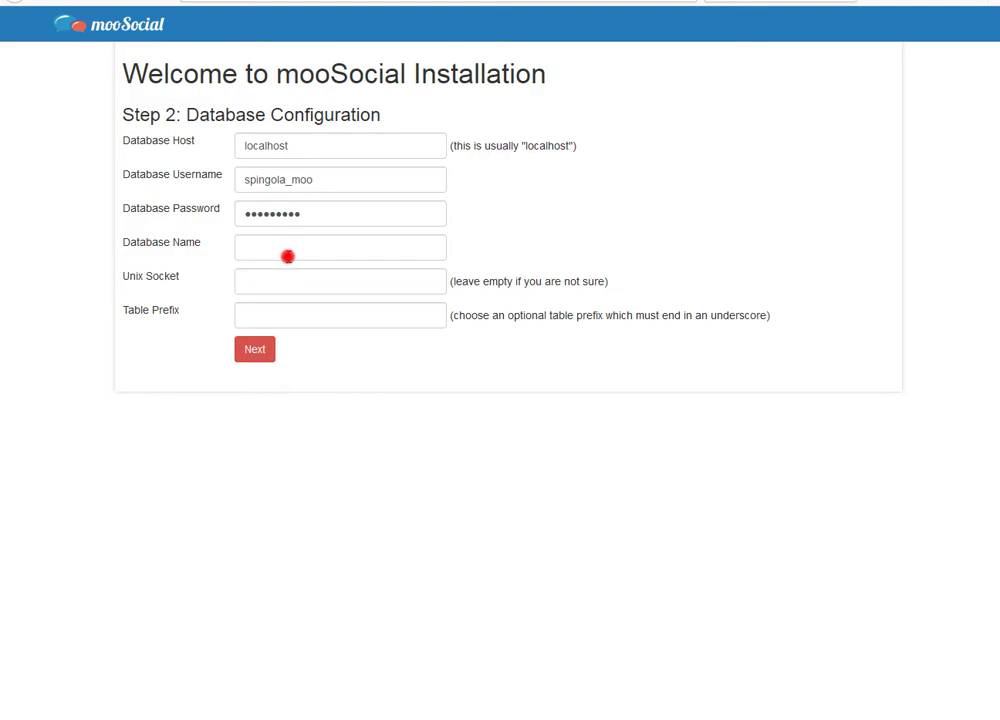
type("spingola_moosocialtest1")
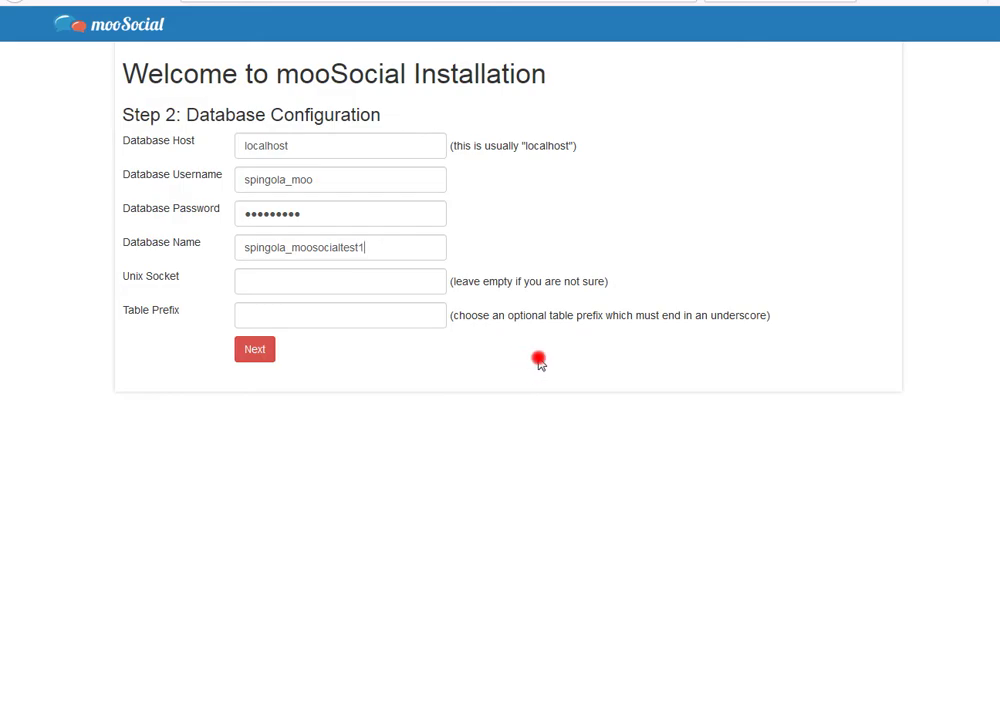
left_click(259, 352)
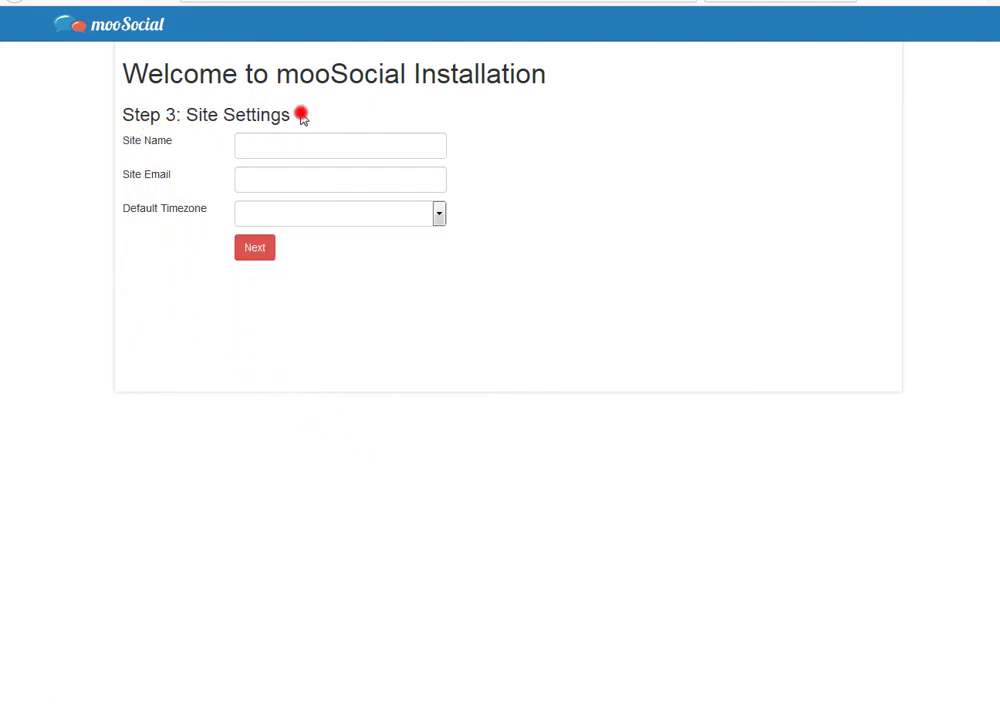
Step: Name the site 'Moo Social Test Site', enter the contact e-mail, and choose (GMT-05:00) Eastern Time
left_click(257, 147)
type("Moo Social Test Site")
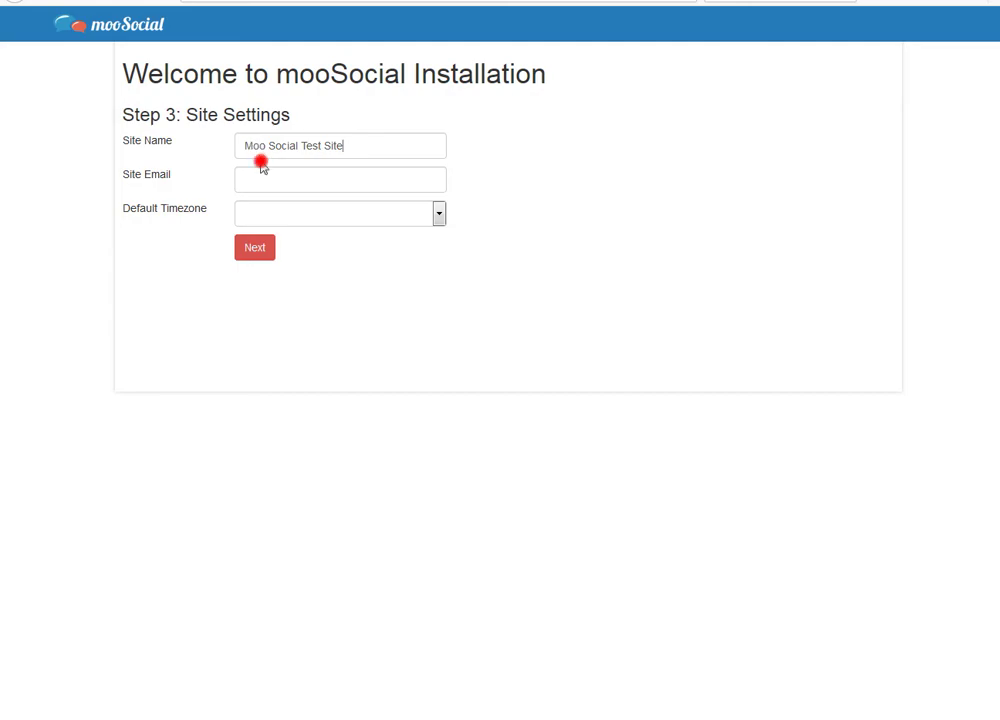
left_click(270, 190)
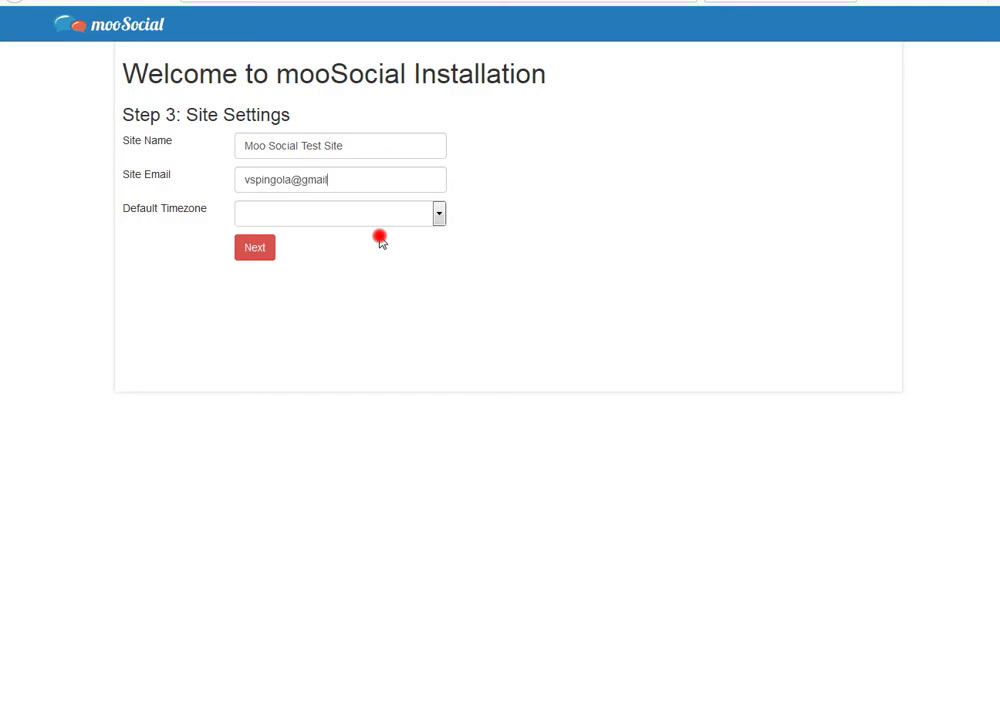
left_click(391, 216)
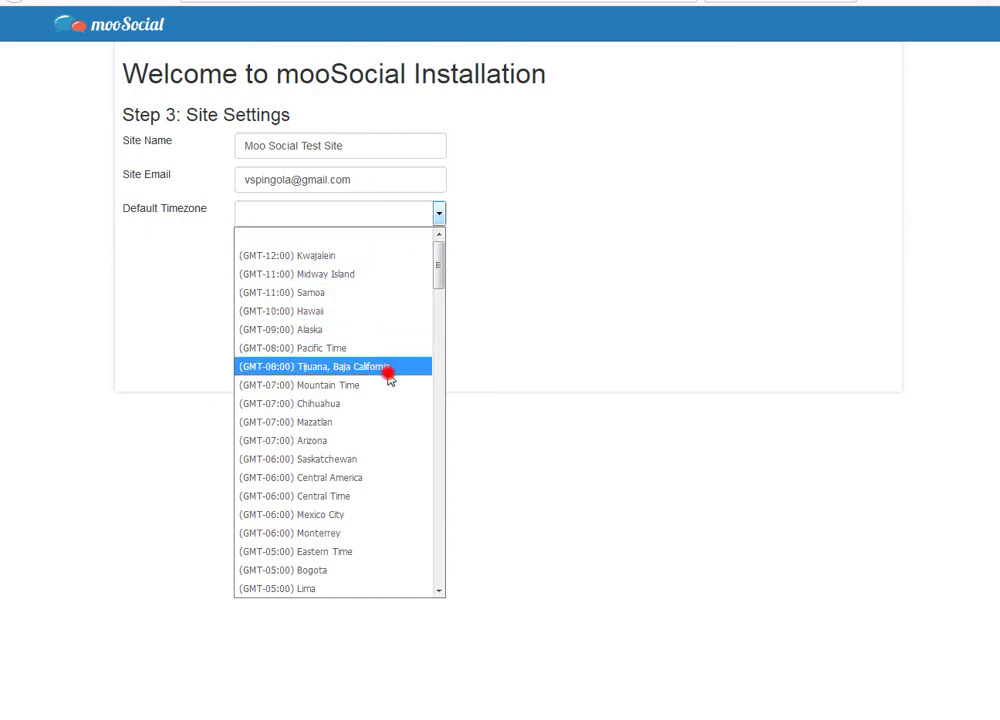
left_click(358, 552)
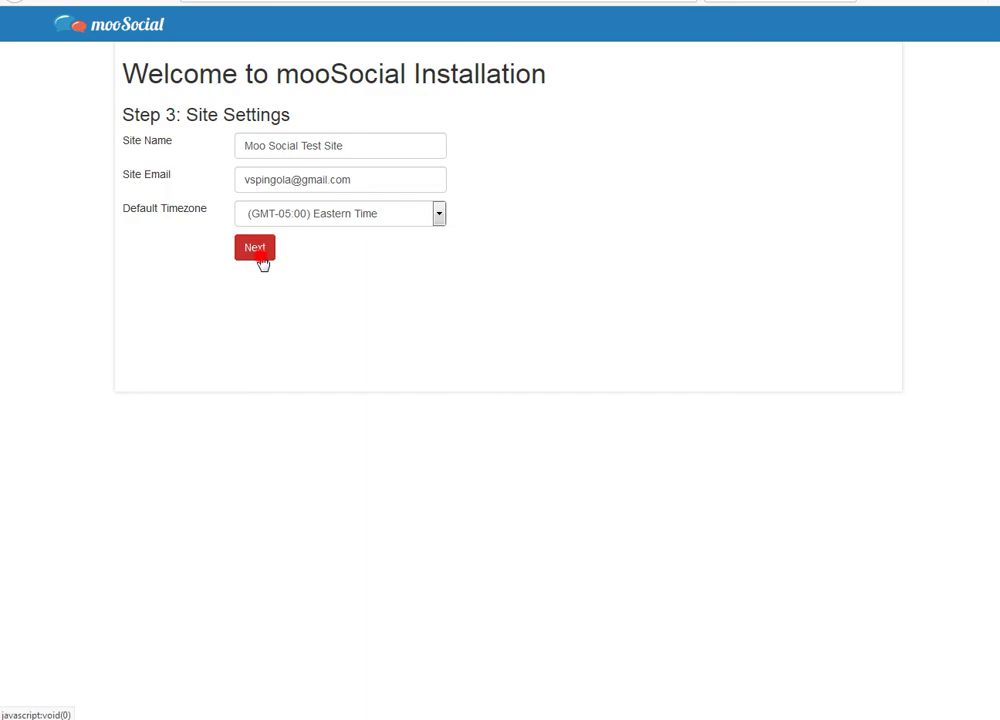
left_click(257, 252)
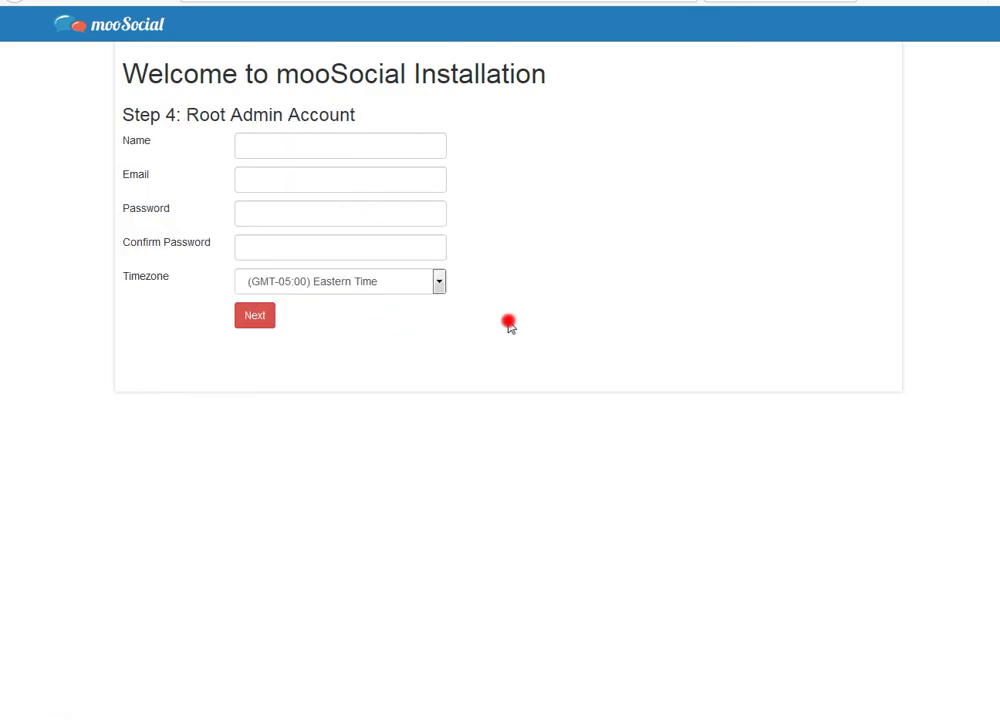
Step: Enter the admin's name, e-mail and matching password twice, then submit to complete installation
left_click(268, 154)
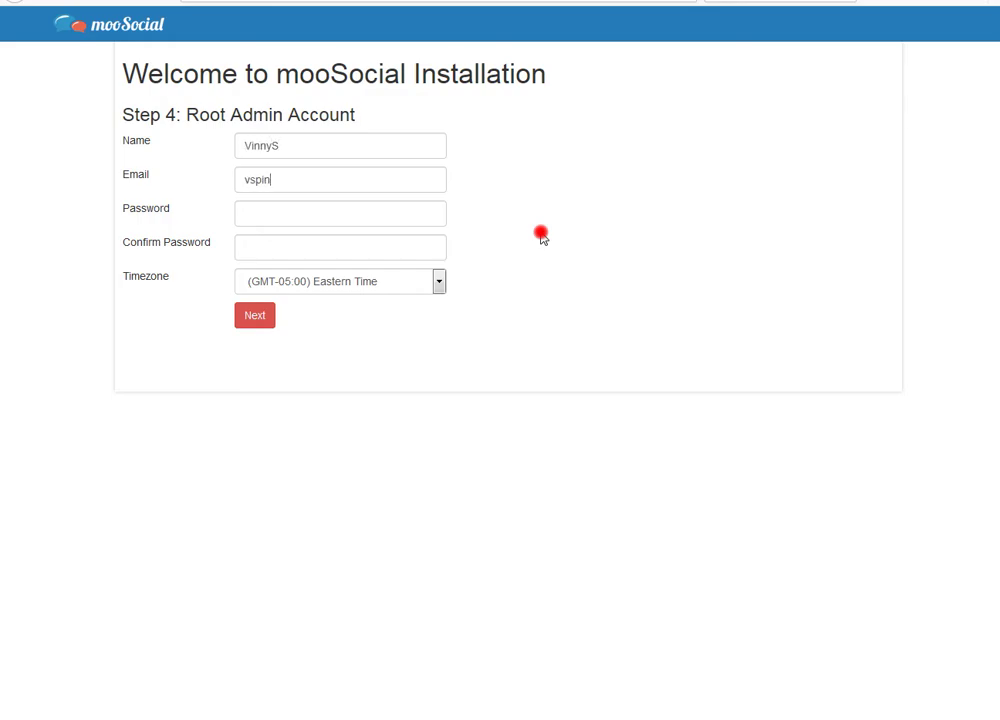
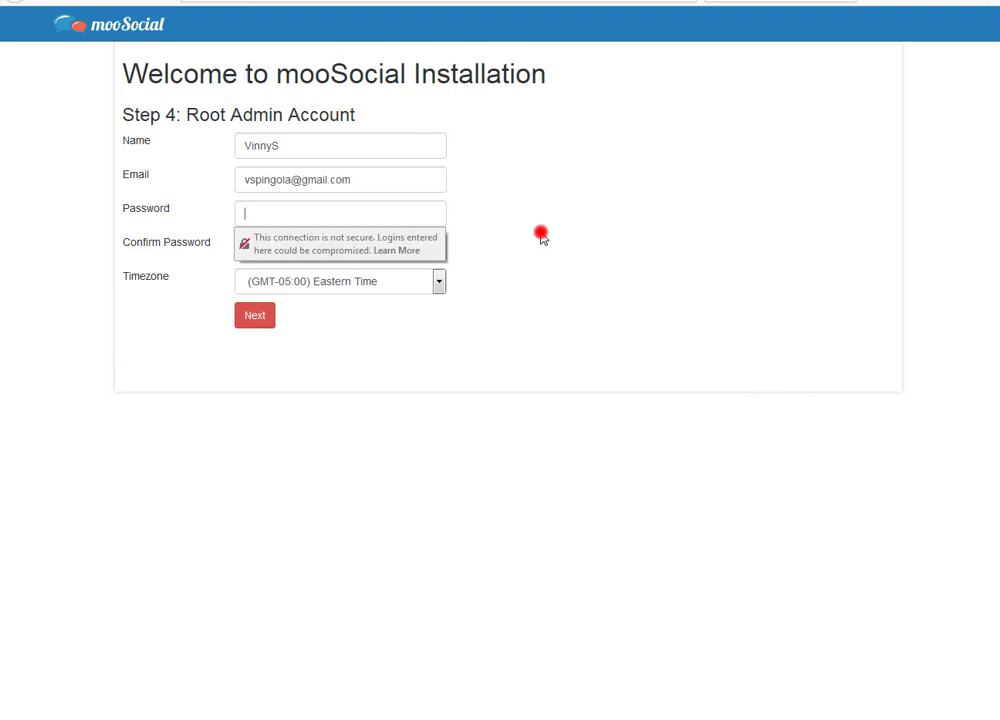
type("•••••••••••")
left_click(237, 247)
type("••••••••••••")
left_click(188, 265)
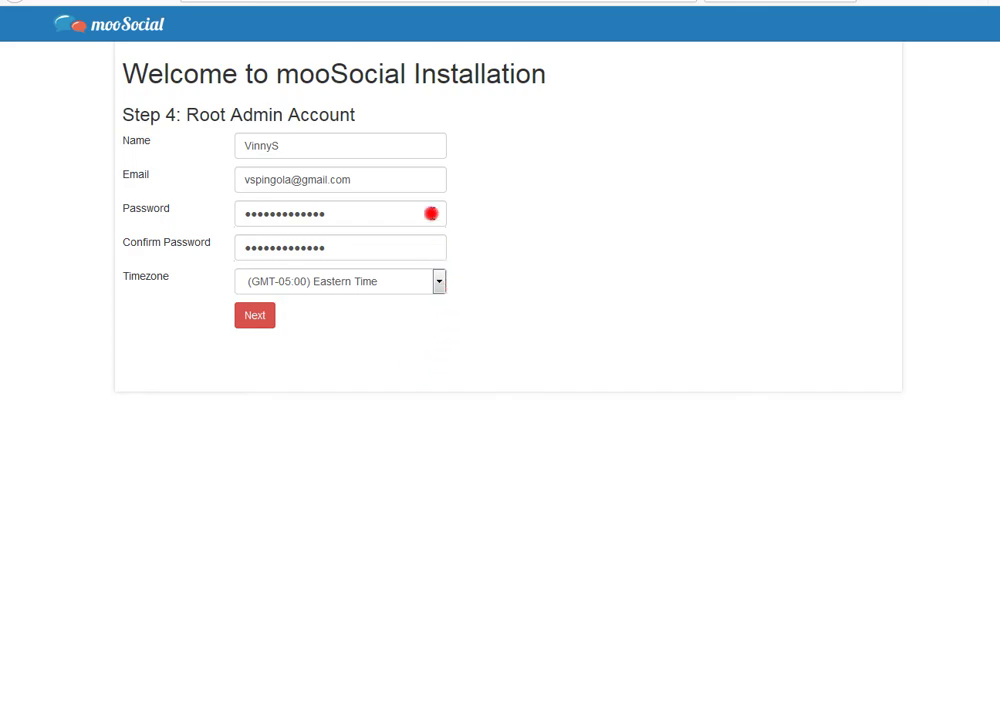
left_click(257, 318)
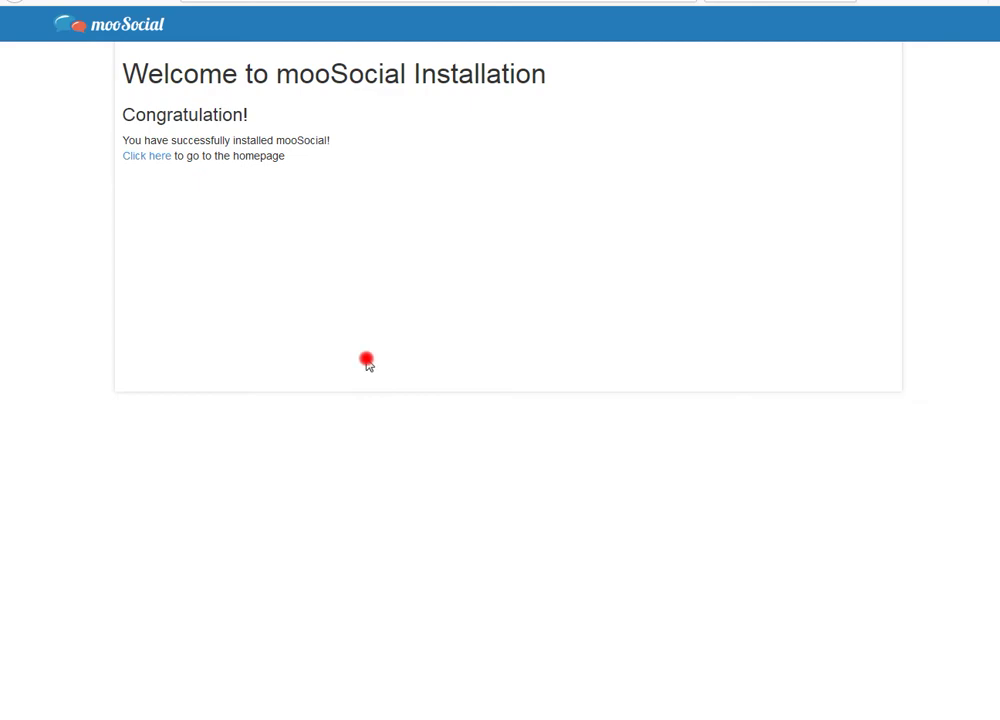
Step: Follow the 'Click here' link on the Congratulation page to the new site's homepage
left_click(156, 160)
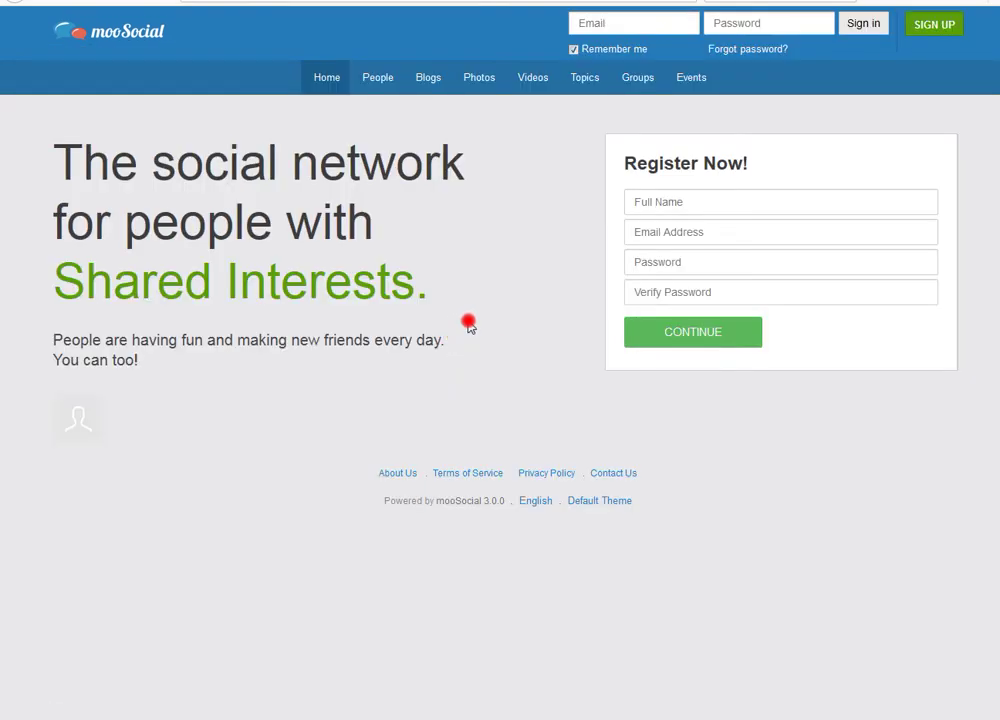
Step: Sign in from the header with the admin's autocompleted e-mail address and password
left_click(628, 29)
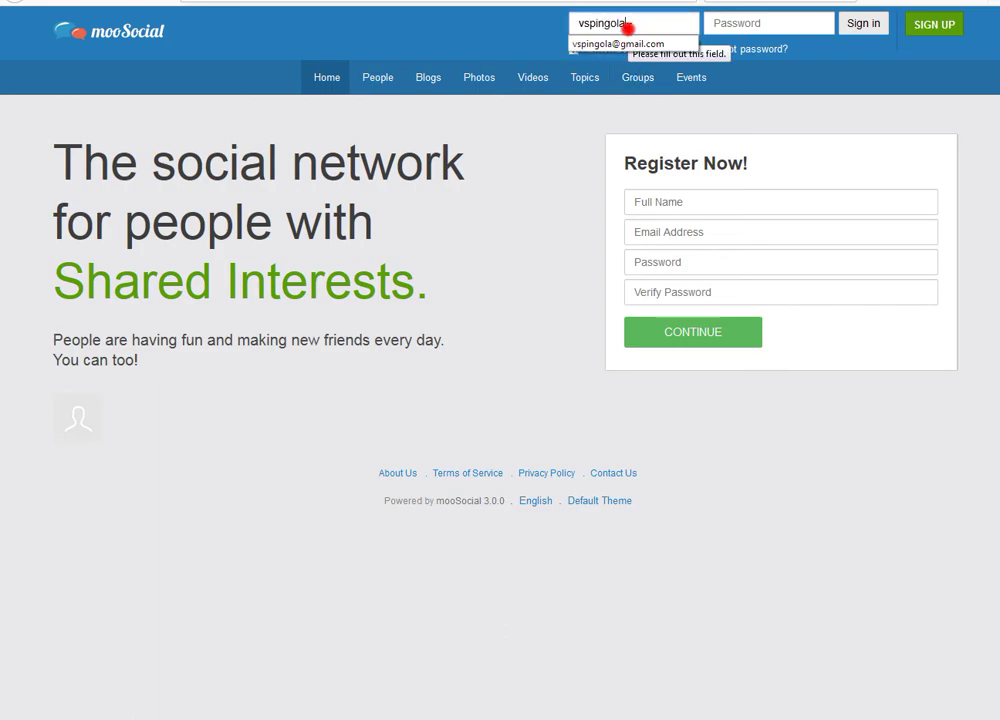
left_click(640, 43)
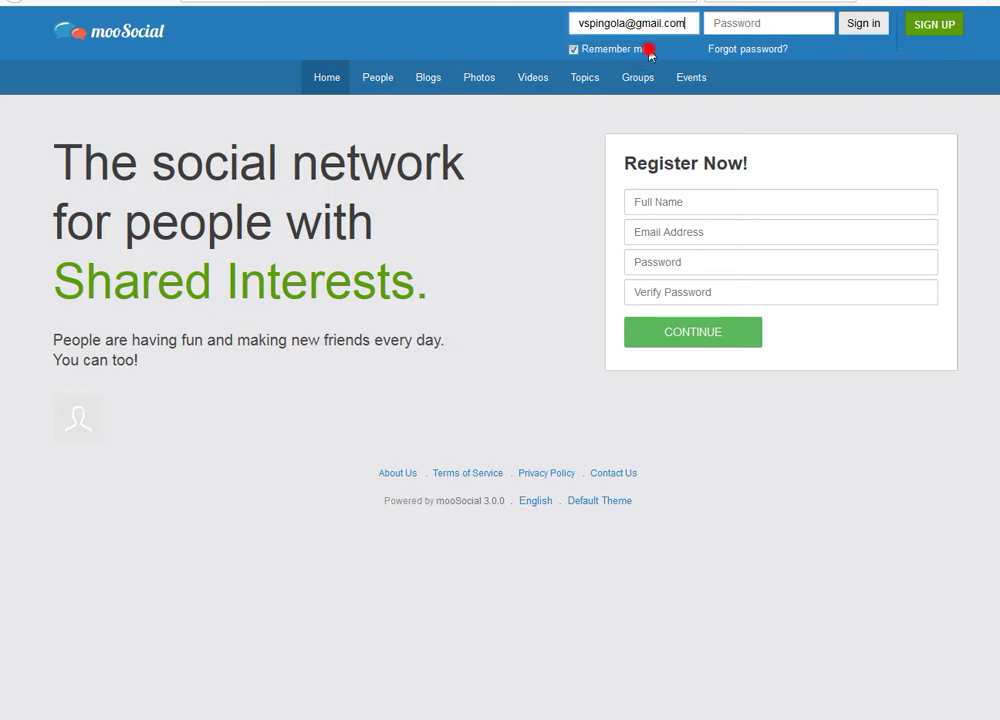
left_click(770, 23)
type("***********")
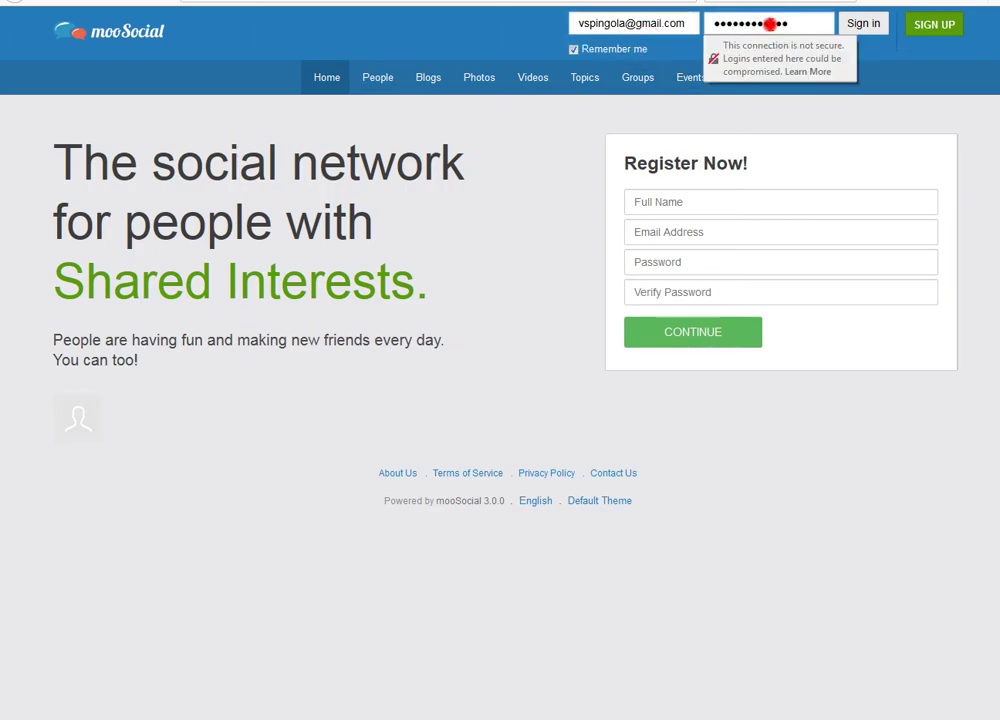
key("Return")
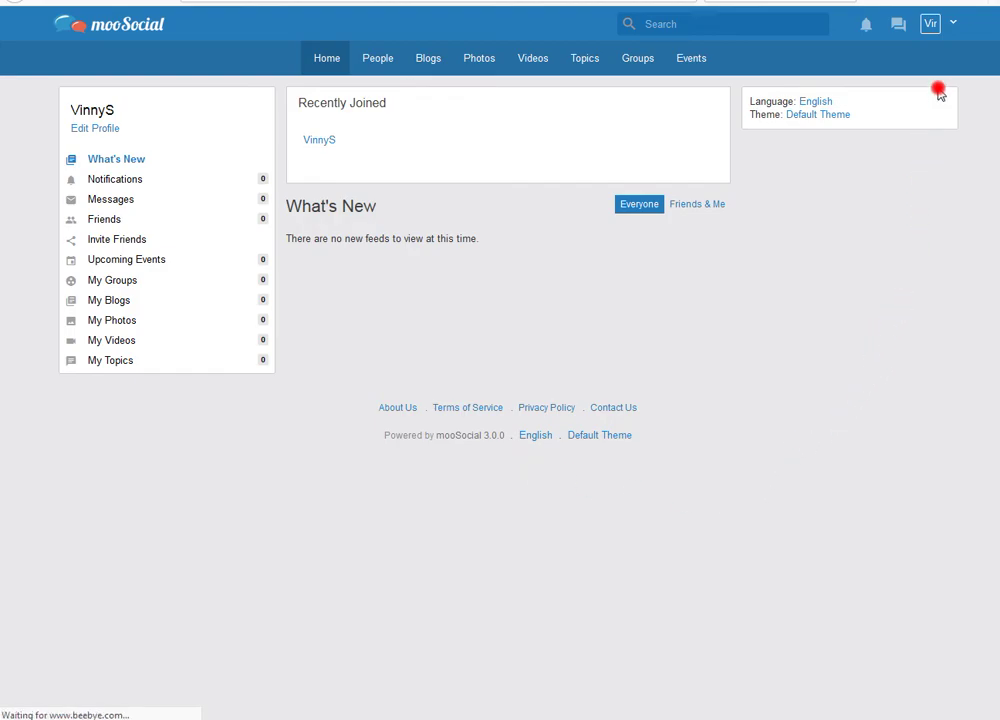
Step: Choose Admin Dashboard from the avatar's account menu in the top bar
left_click(953, 27)
left_click(897, 60)
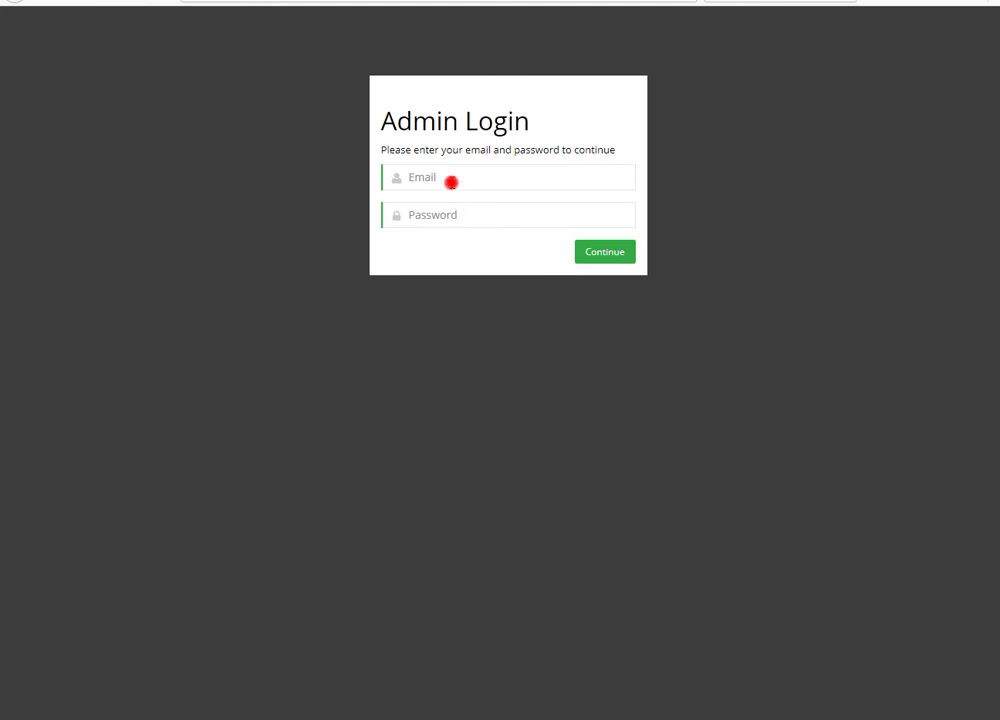
Step: Enter the admin e-mail and password on the Admin Login page to reach Admin Home
left_click(451, 182)
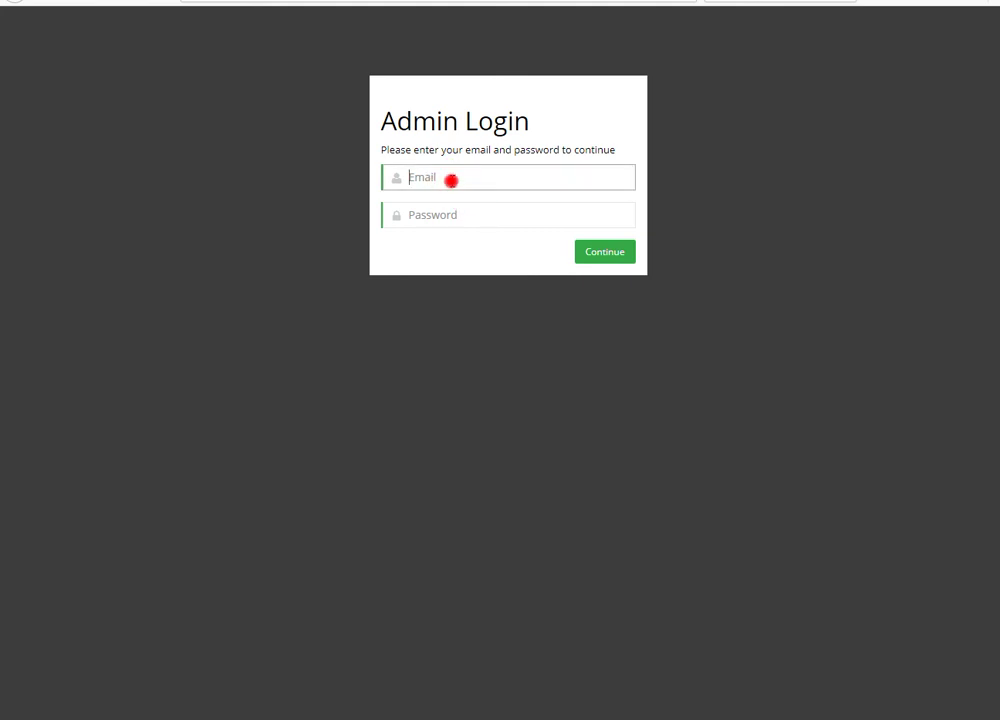
key("Tab")
type("************")
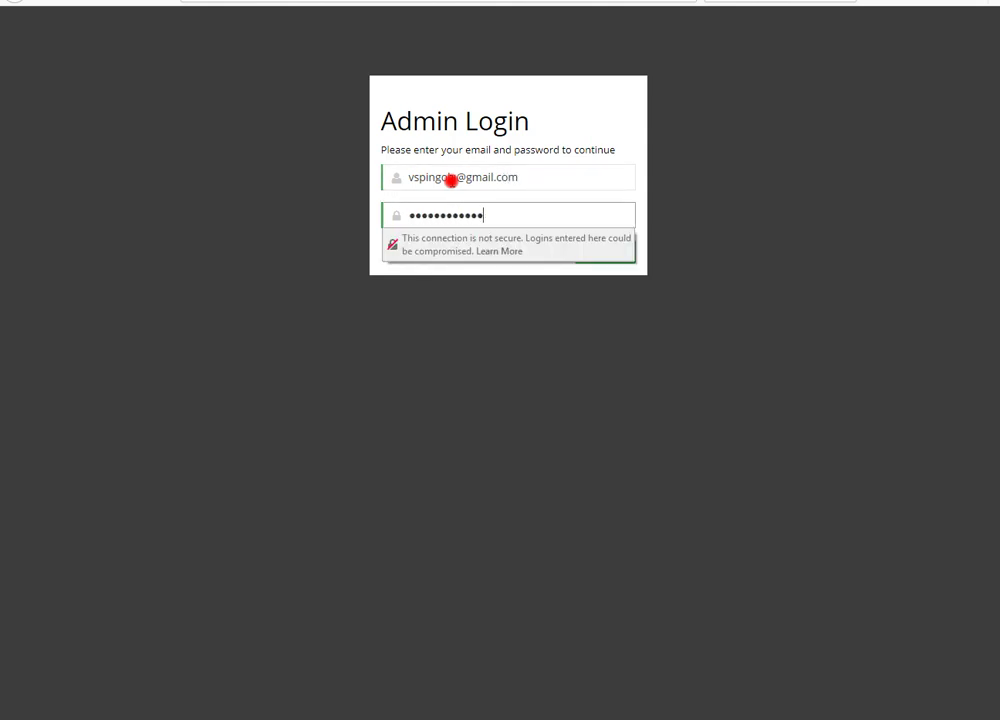
key("Return")
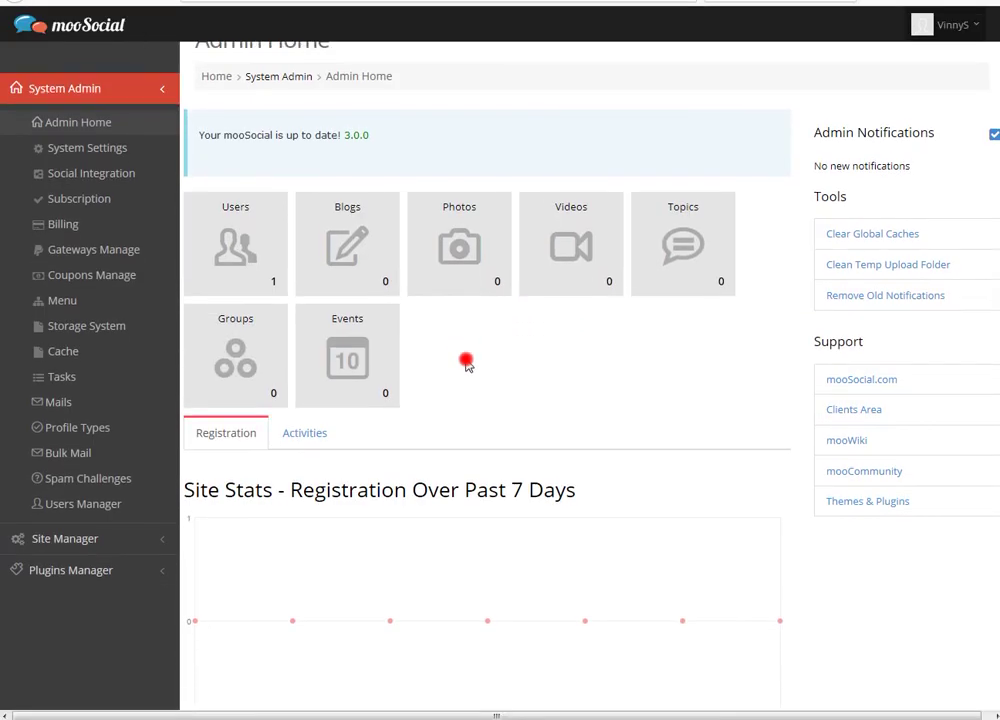
Step: Return to the front-end home page via the mooSocial logo in the admin header
left_click(62, 33)
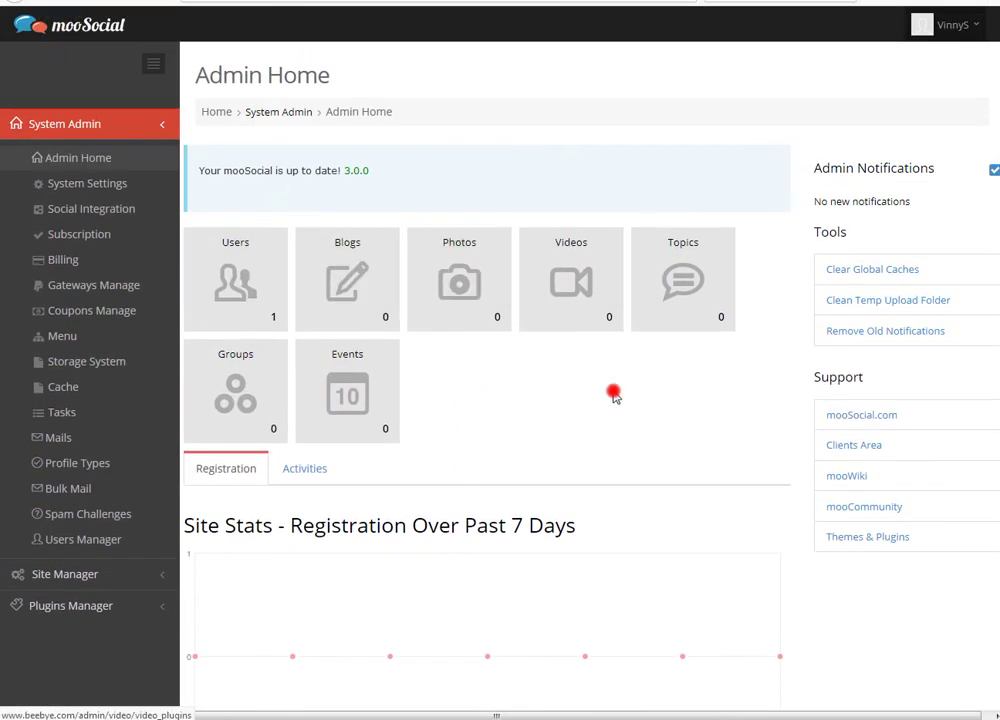